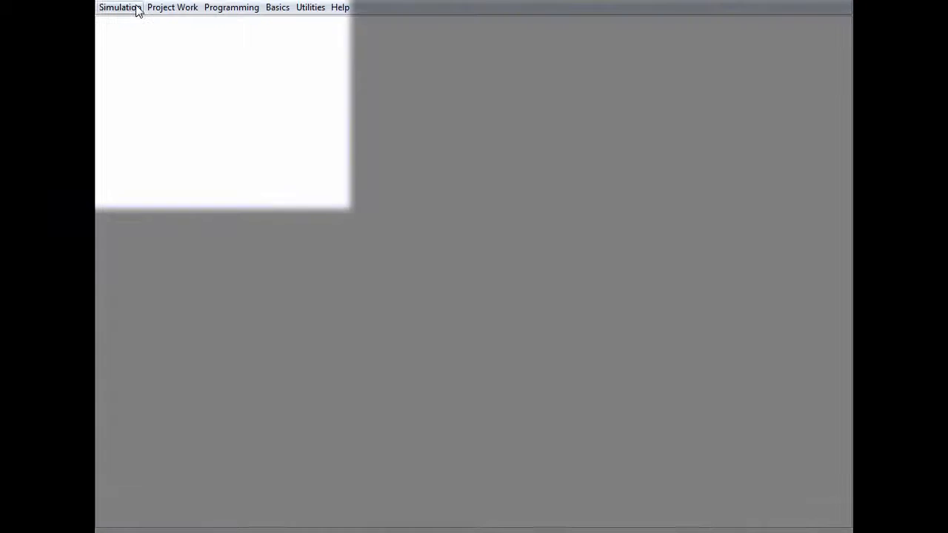
Step: Create a new Cognitive Radio Networks scenario from the Simulation menu
{"action": "left_click", "coordinate": [134, 7]}
{"action": "mouse_move", "coordinate": [134, 28]}
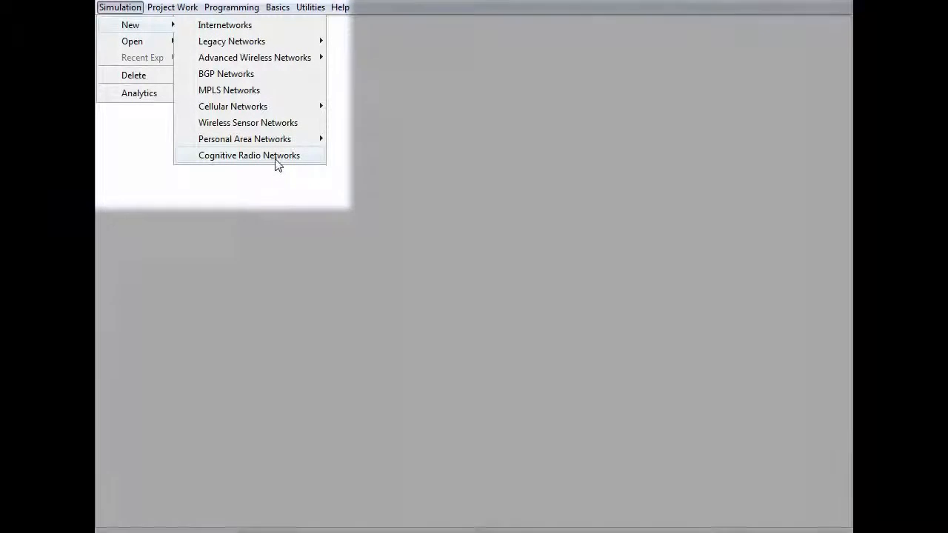
{"action": "left_click", "coordinate": [275, 157]}
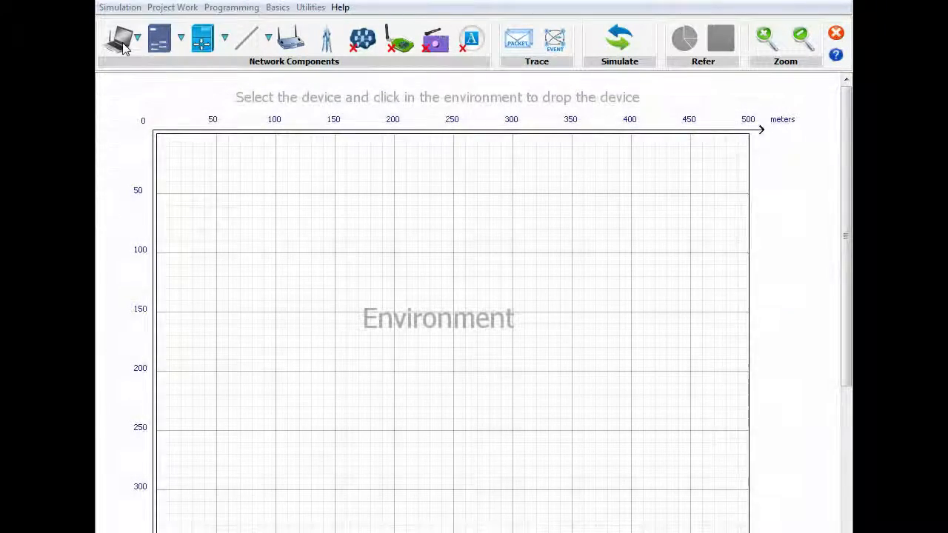
Step: Browse the node, switch/hub, router and link device lists on the toolbar
{"action": "left_click", "coordinate": [122, 42]}
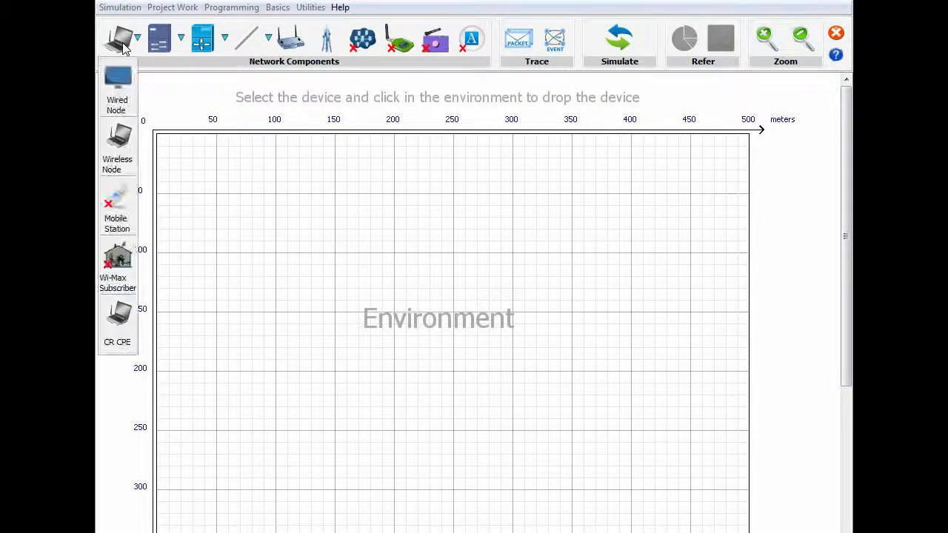
{"action": "left_click", "coordinate": [160, 40]}
{"action": "left_click", "coordinate": [210, 41]}
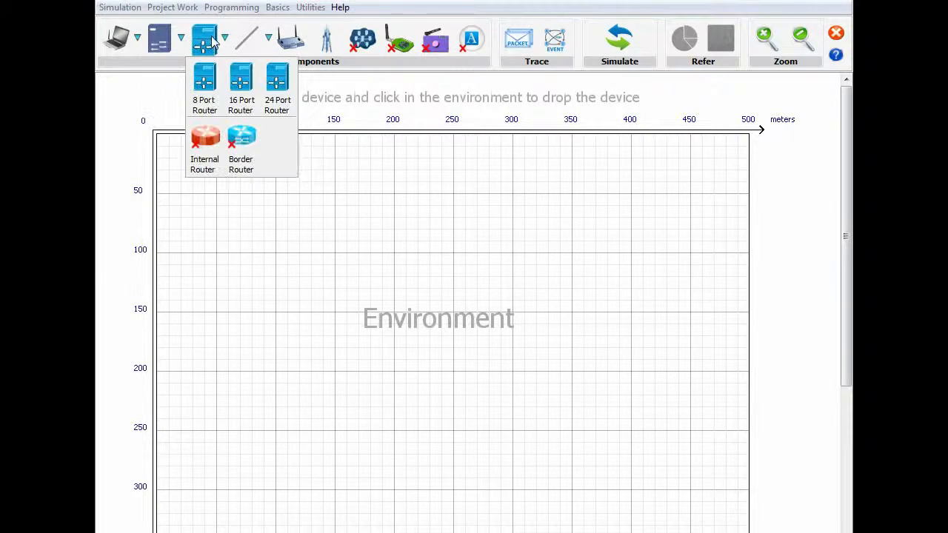
{"action": "left_click", "coordinate": [248, 40]}
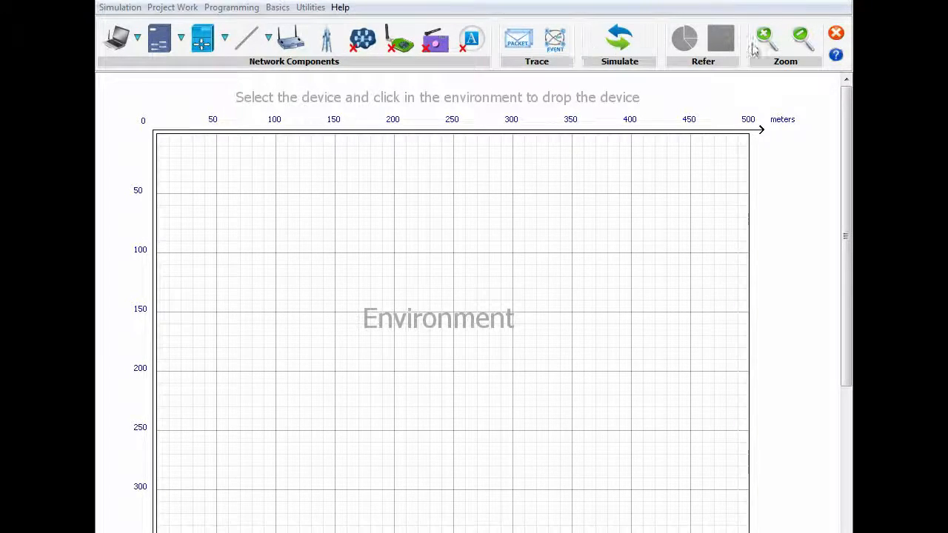
Step: Place six CR CPEs in a row along the bottom of the grid
{"action": "left_click", "coordinate": [119, 41]}
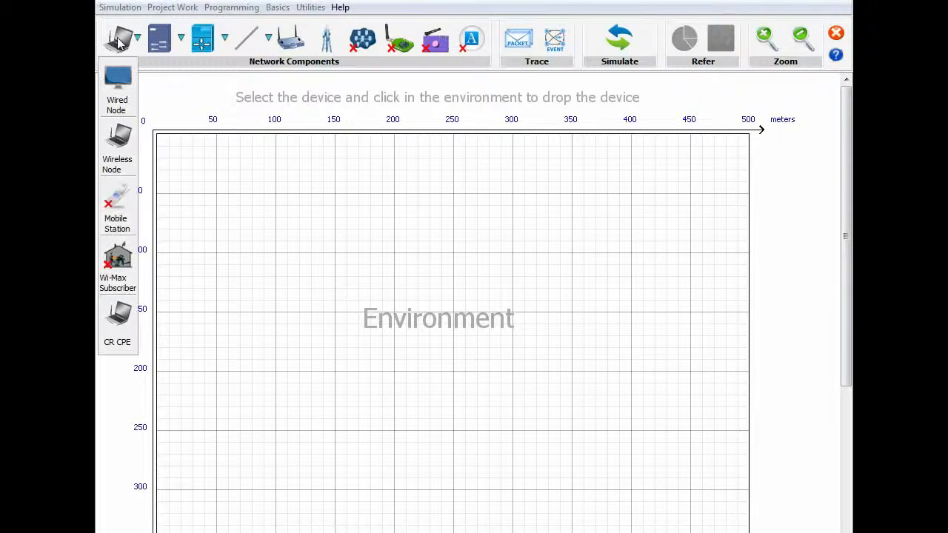
{"action": "left_click", "coordinate": [128, 319]}
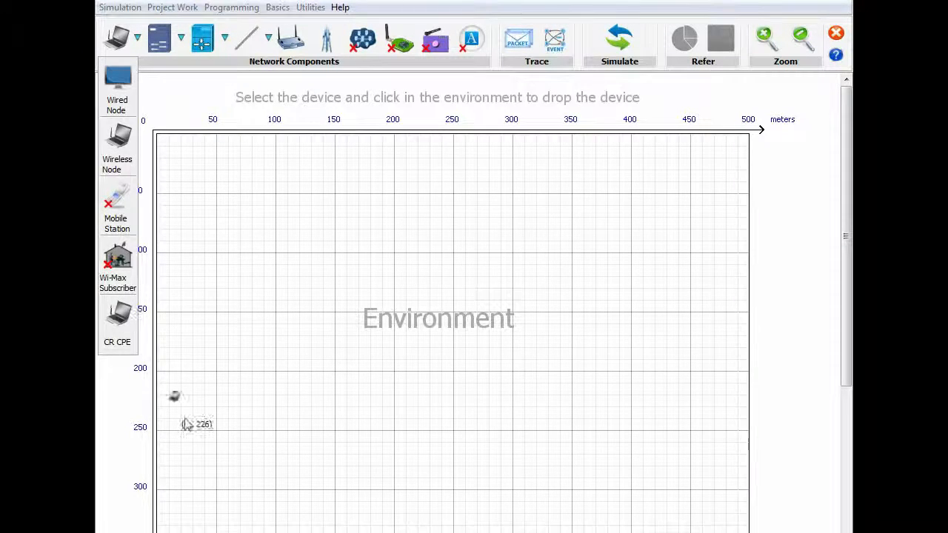
{"action": "left_click", "coordinate": [196, 454]}
{"action": "left_click", "coordinate": [286, 454]}
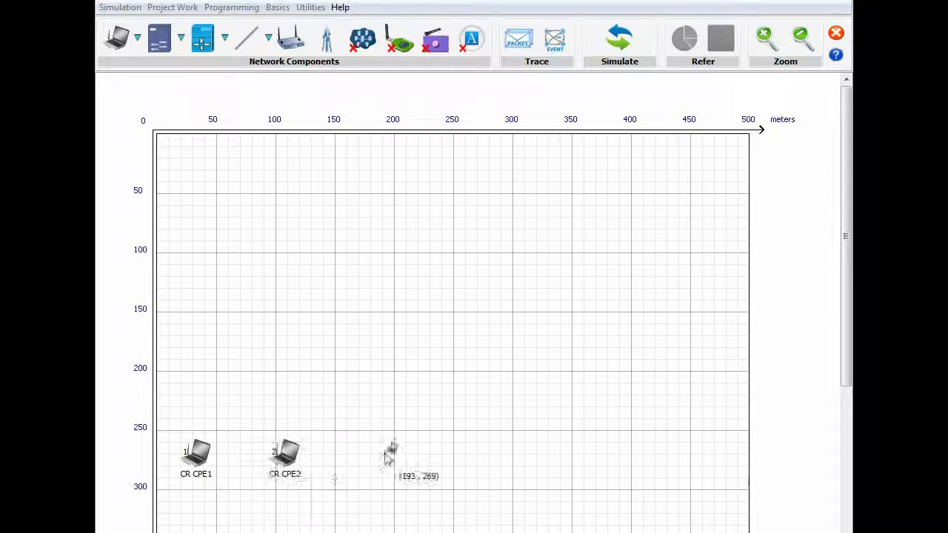
{"action": "left_click", "coordinate": [380, 456]}
{"action": "left_click", "coordinate": [552, 456]}
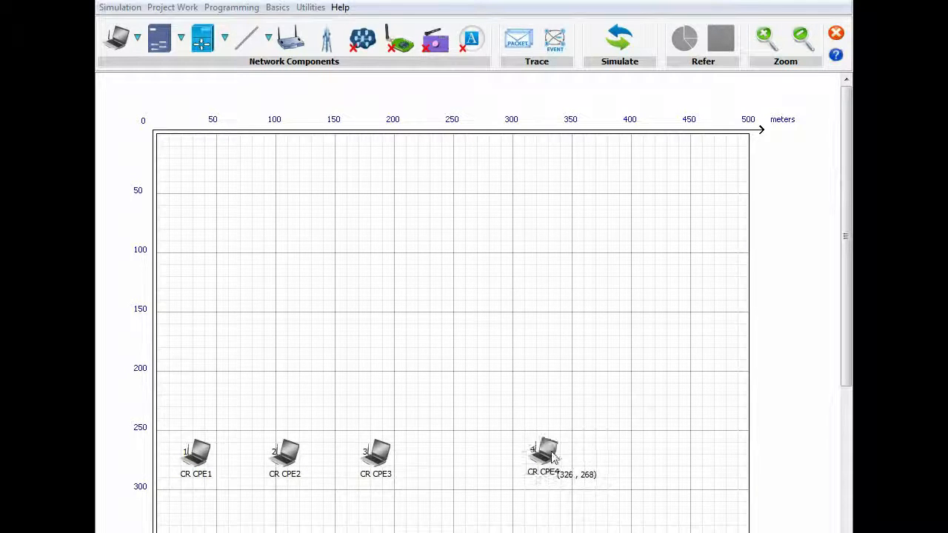
{"action": "left_click", "coordinate": [635, 455]}
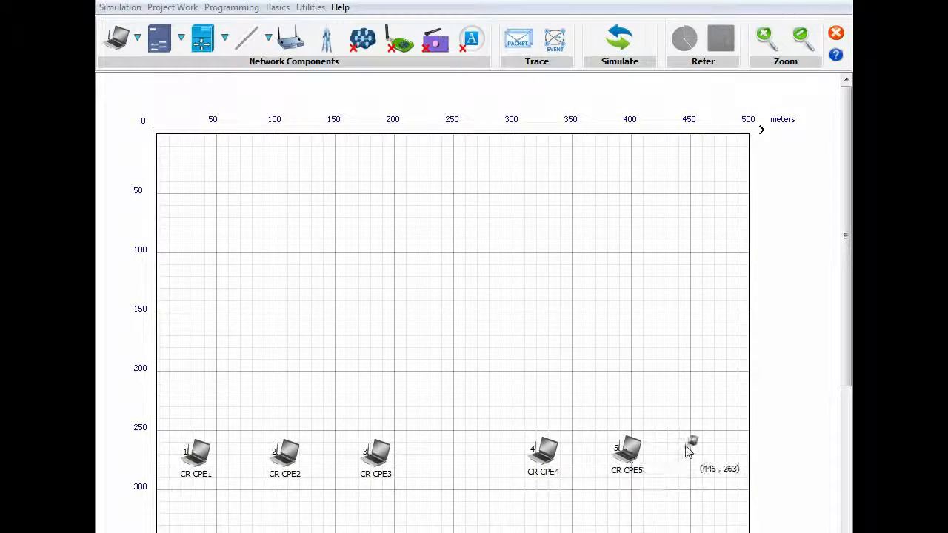
{"action": "left_click", "coordinate": [695, 455]}
Step: Place base stations BS1 and BS2, with two 8-port routers above them
{"action": "left_click", "coordinate": [326, 39]}
{"action": "left_click", "coordinate": [285, 335]}
{"action": "left_click", "coordinate": [607, 335]}
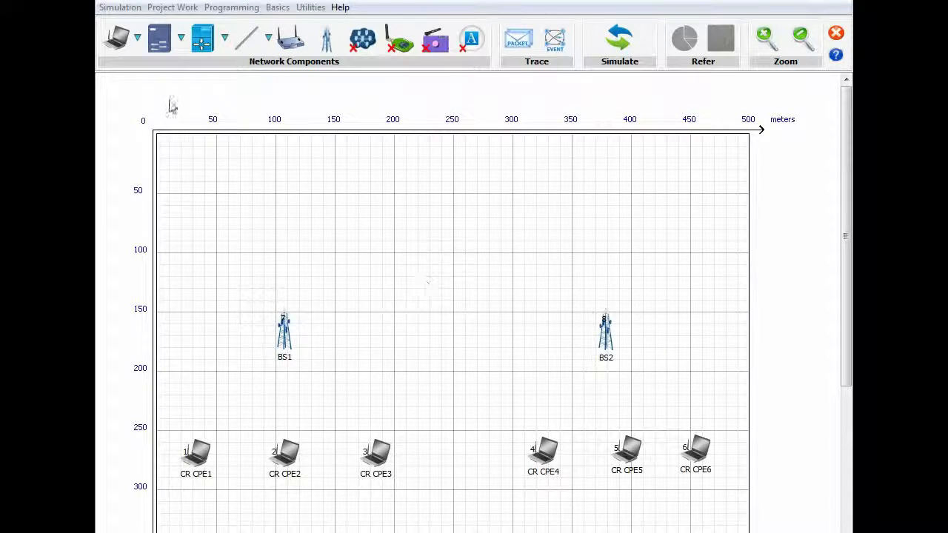
{"action": "left_click", "coordinate": [202, 38]}
{"action": "left_click", "coordinate": [205, 87]}
{"action": "left_click", "coordinate": [343, 239]}
{"action": "left_click", "coordinate": [513, 238]}
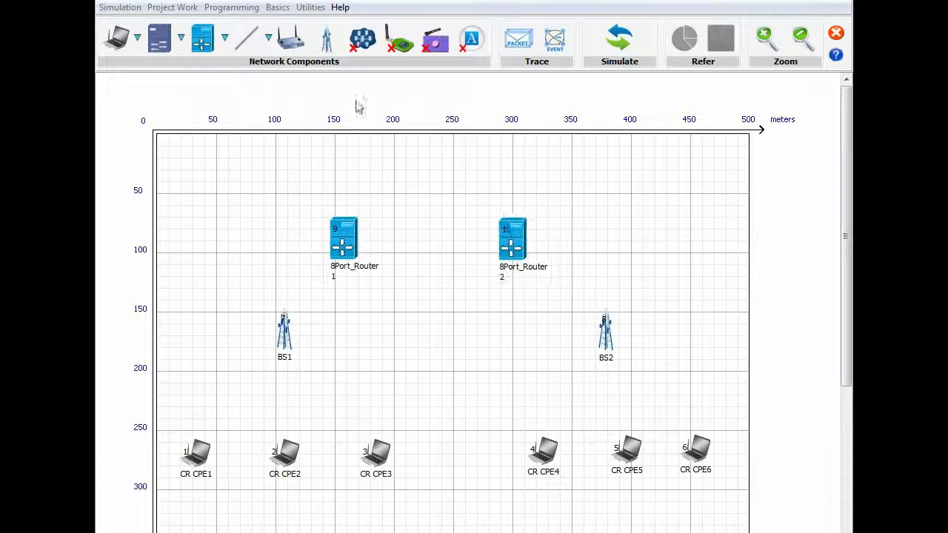
Step: Wirelessly link CR CPE1–3 to BS1 and CR CPE4–6 to BS2
{"action": "left_click", "coordinate": [268, 38]}
{"action": "left_click", "coordinate": [248, 152]}
{"action": "left_click", "coordinate": [196, 452]}
{"action": "left_click", "coordinate": [285, 333]}
{"action": "left_click", "coordinate": [292, 451]}
{"action": "left_click", "coordinate": [376, 452]}
{"action": "left_click", "coordinate": [285, 335]}
{"action": "left_click", "coordinate": [542, 453]}
{"action": "left_click", "coordinate": [607, 335]}
{"action": "left_click", "coordinate": [607, 335]}
{"action": "left_click", "coordinate": [627, 451]}
{"action": "left_click", "coordinate": [696, 449]}
{"action": "left_click", "coordinate": [607, 335]}
Step: Wire BS1 to Router1, Router1 to Router2, and Router2 to BS2
{"action": "left_click", "coordinate": [268, 38]}
{"action": "left_click", "coordinate": [248, 96]}
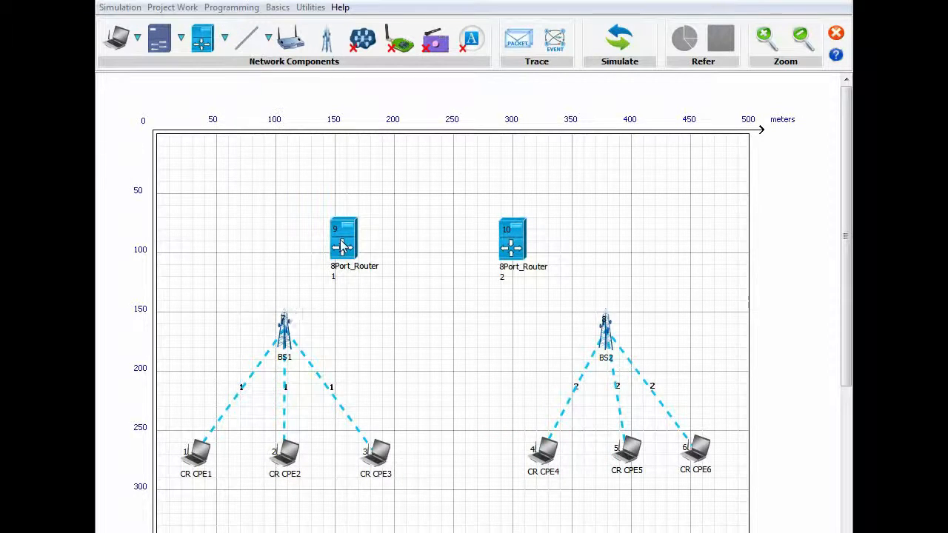
{"action": "left_click", "coordinate": [343, 247]}
{"action": "left_click", "coordinate": [343, 247]}
{"action": "left_click", "coordinate": [511, 248]}
{"action": "left_click", "coordinate": [511, 248]}
{"action": "left_click", "coordinate": [606, 334]}
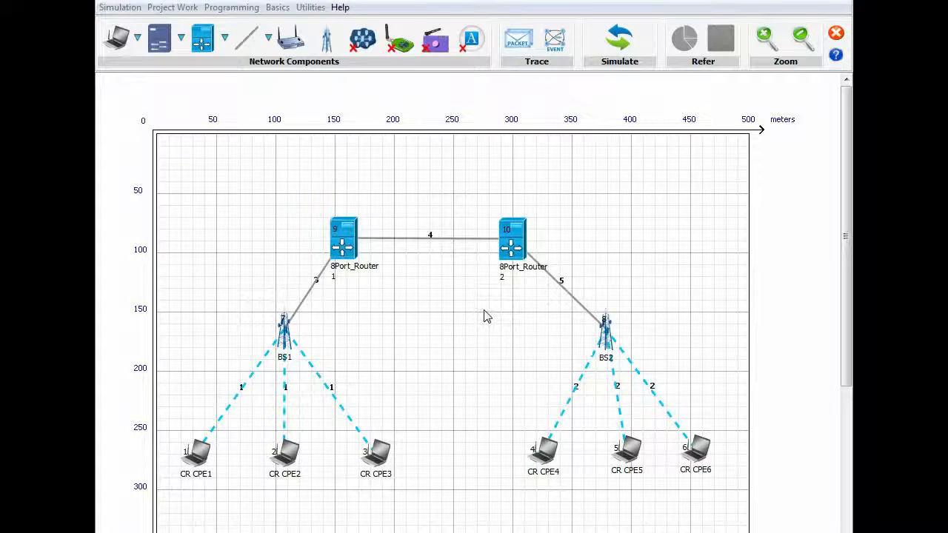
Step: Set CR CPE6 as the application destination in CR CPE1's properties
{"action": "right_click", "coordinate": [200, 460]}
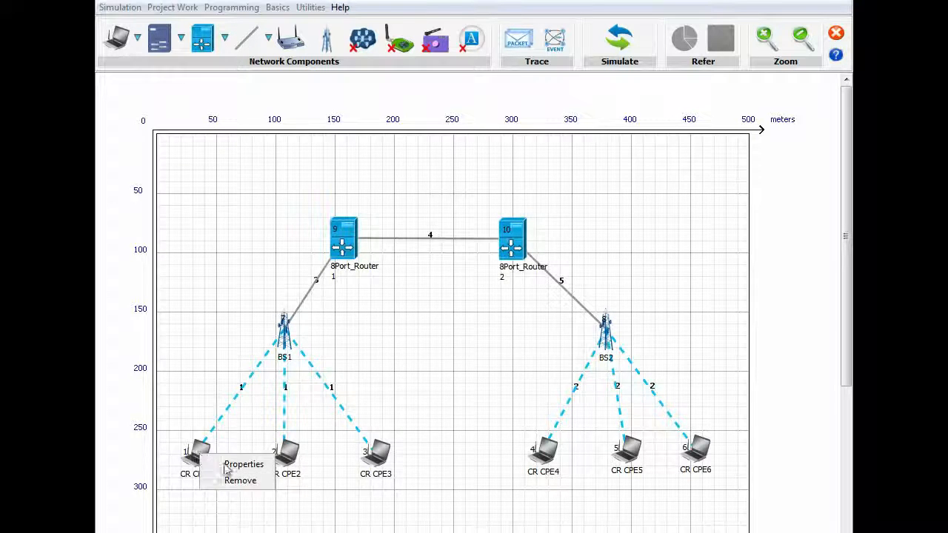
{"action": "left_click", "coordinate": [224, 460]}
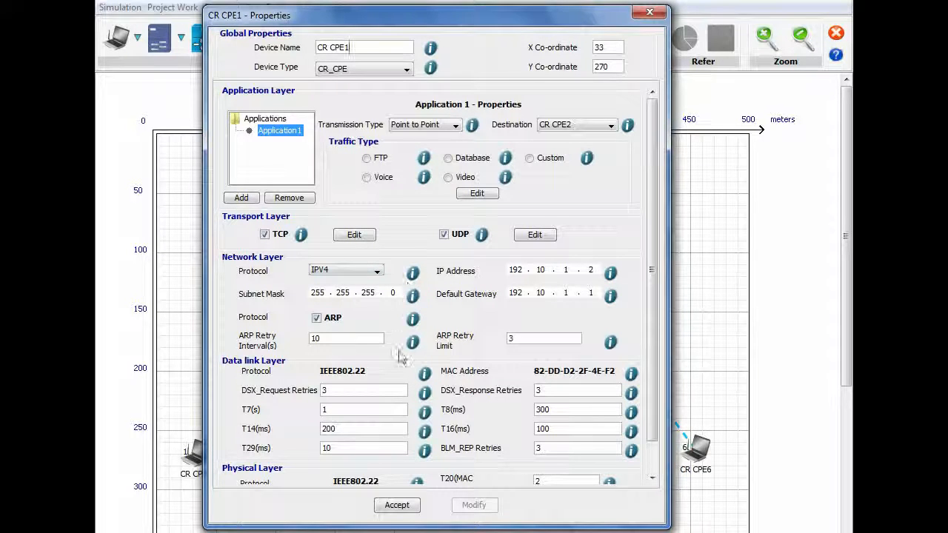
{"action": "scroll", "coordinate": [398, 356], "scroll_direction": "down", "scroll_amount": 2}
{"action": "scroll", "coordinate": [398, 357], "scroll_direction": "up", "scroll_amount": 2}
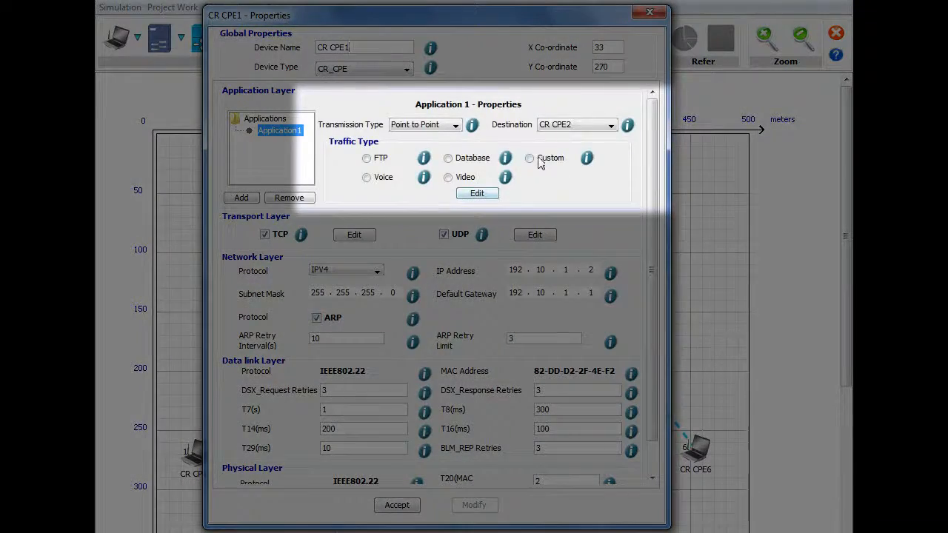
{"action": "left_click", "coordinate": [561, 125]}
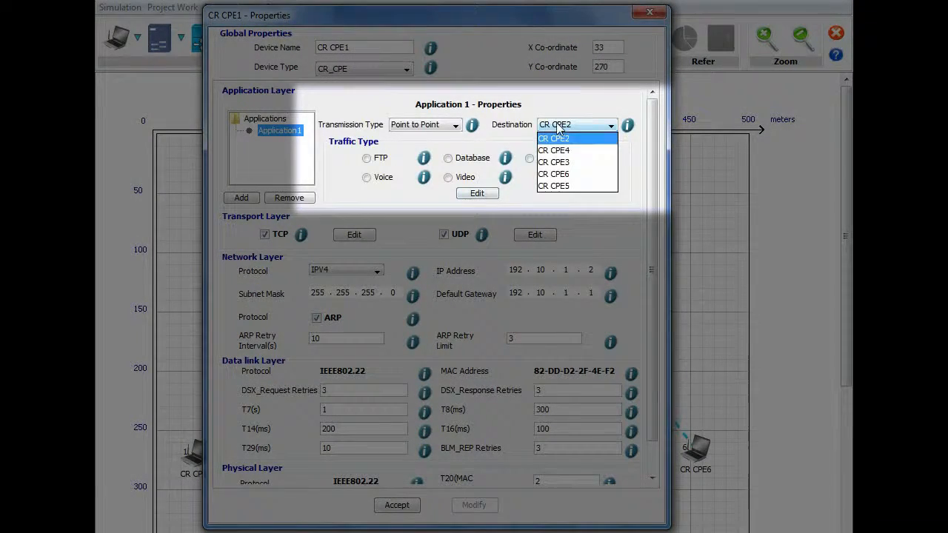
{"action": "left_click", "coordinate": [567, 178]}
Step: Use custom traffic with packet size 100 and inter-arrival time 500, then save CR CPE1
{"action": "left_click", "coordinate": [541, 161]}
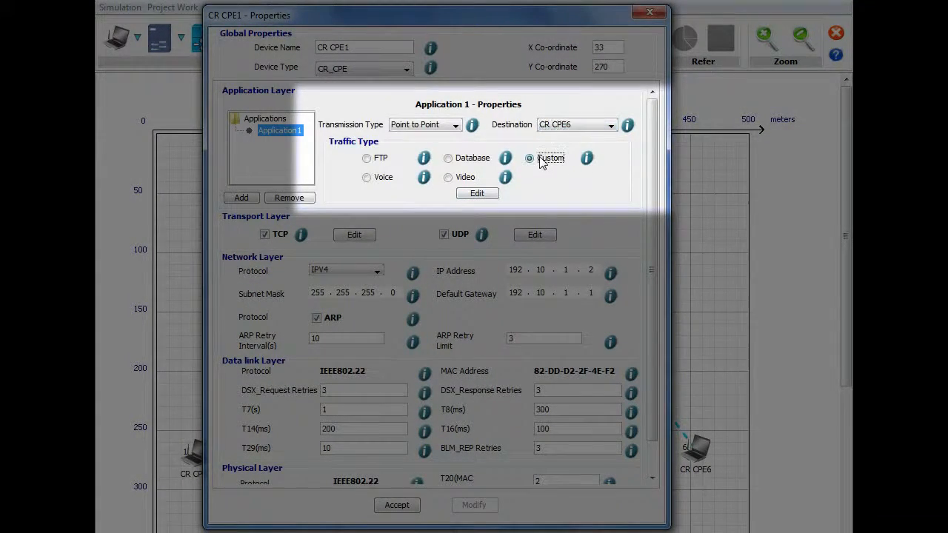
{"action": "left_click", "coordinate": [478, 193]}
{"action": "left_click_drag", "start_coordinate": [461, 197], "coordinate": [448, 199]}
{"action": "type", "text": "100"}
{"action": "left_click_drag", "start_coordinate": [488, 265], "coordinate": [446, 267]}
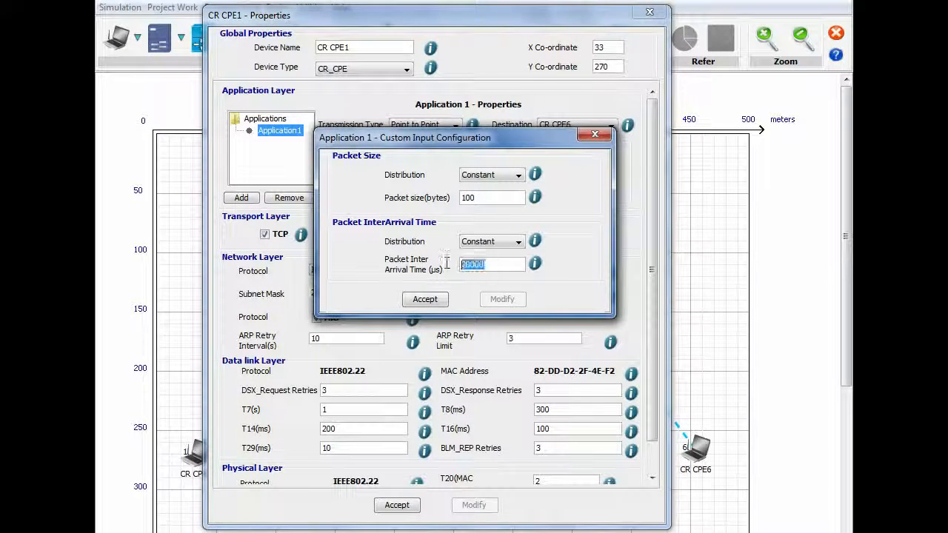
{"action": "type", "text": "500"}
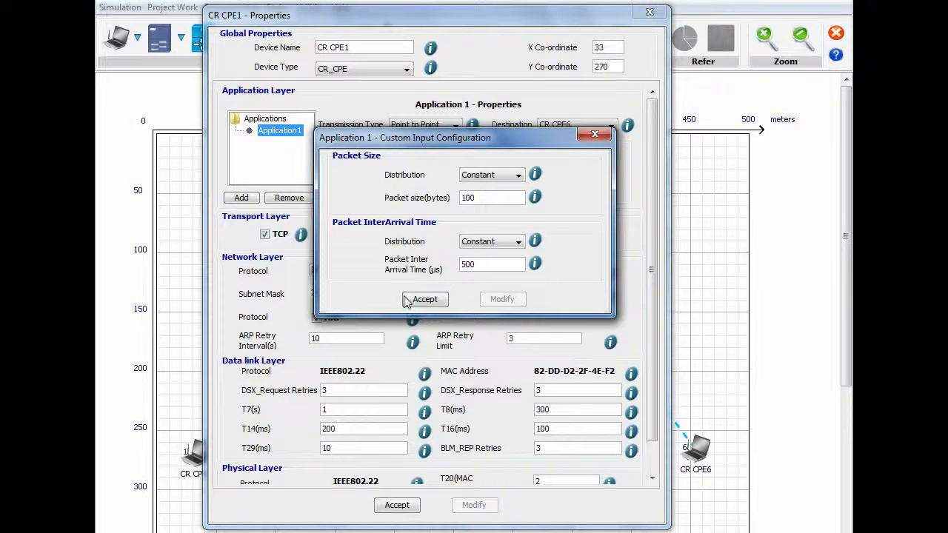
{"action": "left_click", "coordinate": [408, 300]}
{"action": "left_click", "coordinate": [397, 505]}
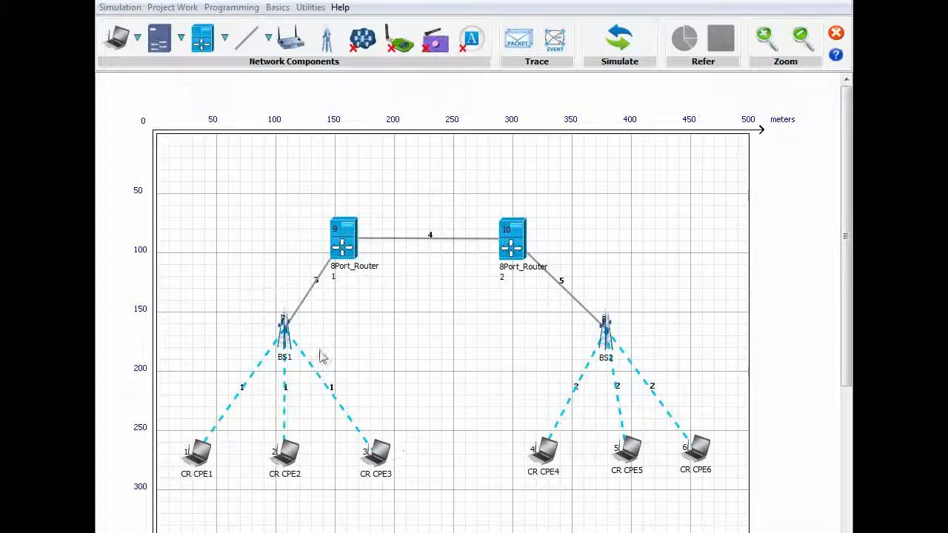
{"action": "right_click", "coordinate": [285, 332]}
{"action": "left_click", "coordinate": [324, 341]}
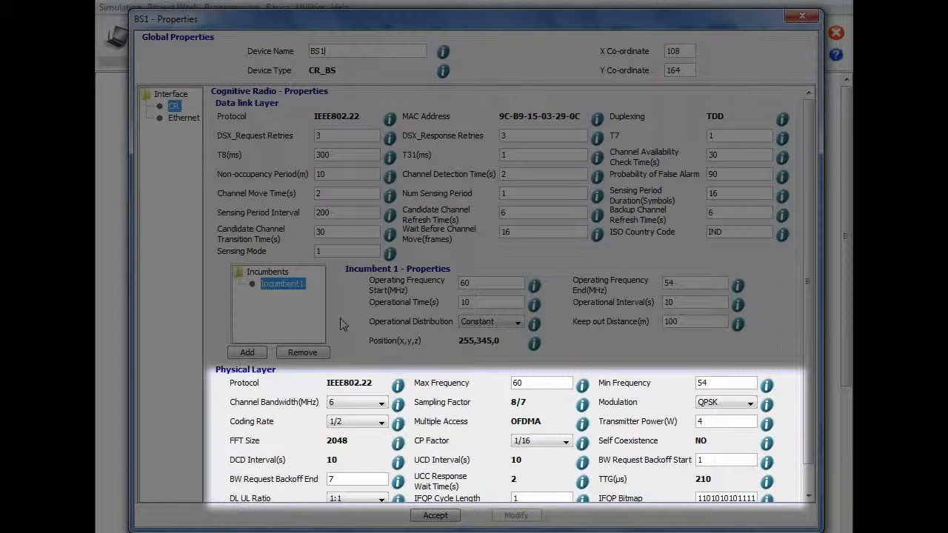
{"action": "scroll", "coordinate": [343, 324], "scroll_direction": "down", "scroll_amount": 1}
{"action": "left_click", "coordinate": [738, 376]}
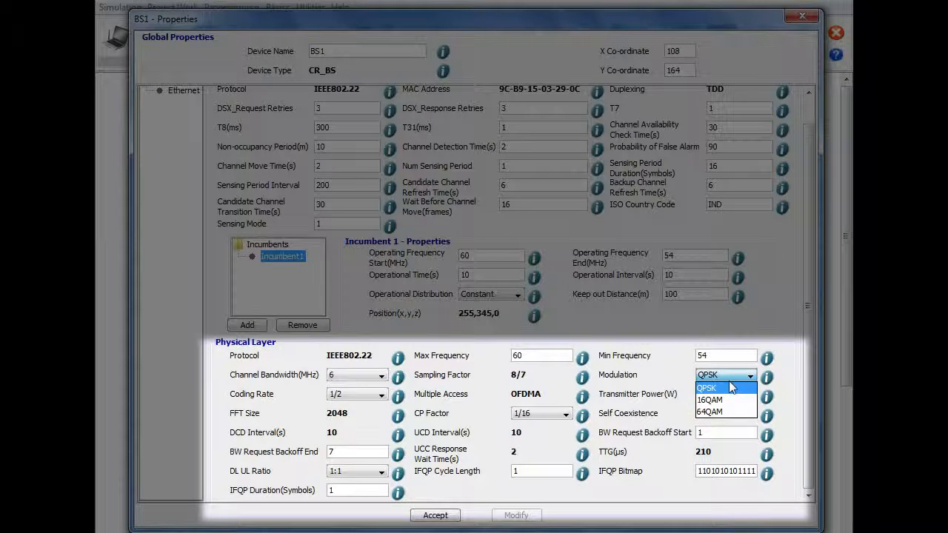
{"action": "left_click", "coordinate": [728, 387]}
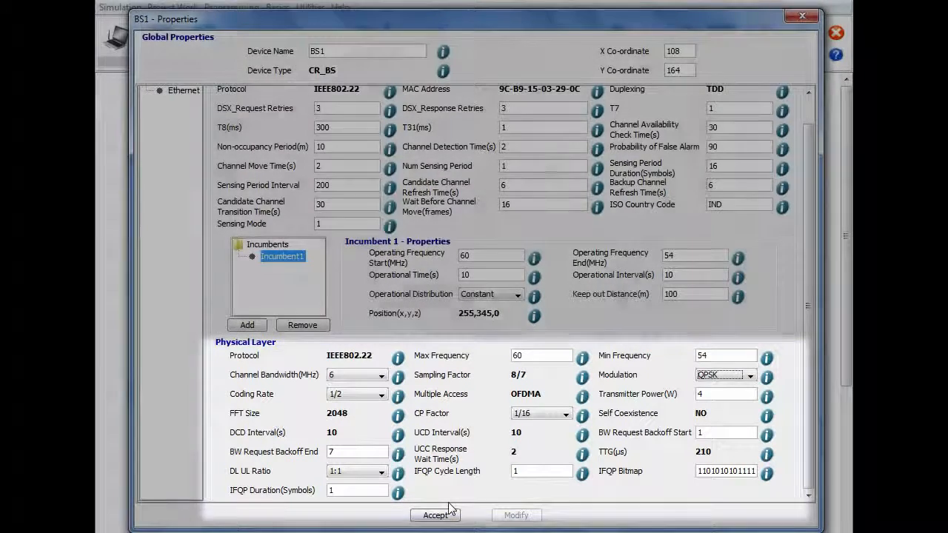
{"action": "left_click", "coordinate": [445, 515]}
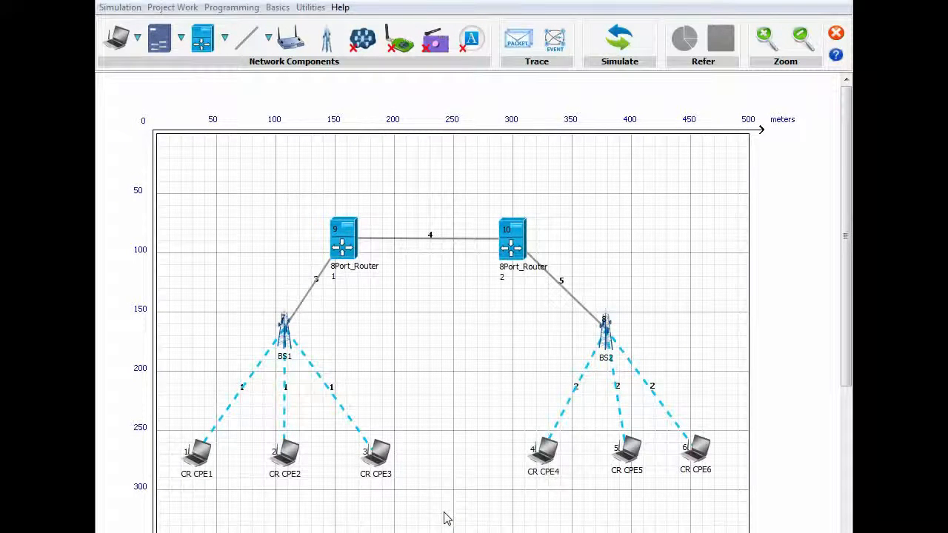
Step: Save the packet trace as CRTrace.csv with all Common, TCP and WLAN attributes
{"action": "left_click", "coordinate": [518, 39]}
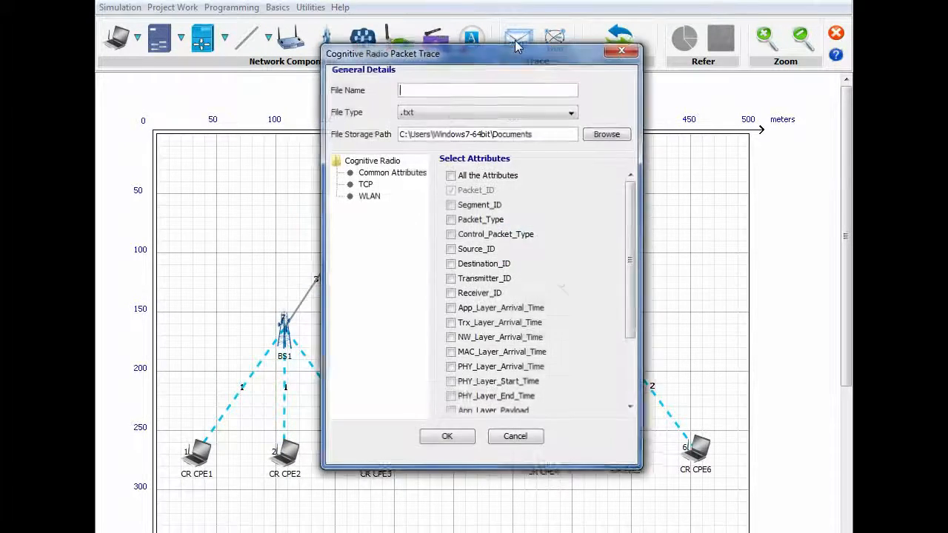
{"action": "left_click", "coordinate": [492, 87]}
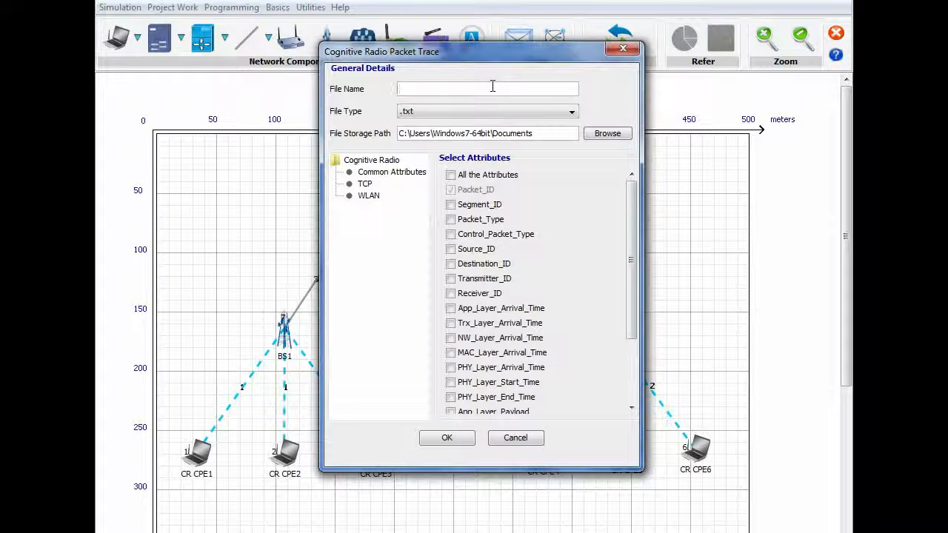
{"action": "type", "text": "CRTrace"}
{"action": "left_click", "coordinate": [516, 112]}
{"action": "left_click", "coordinate": [504, 138]}
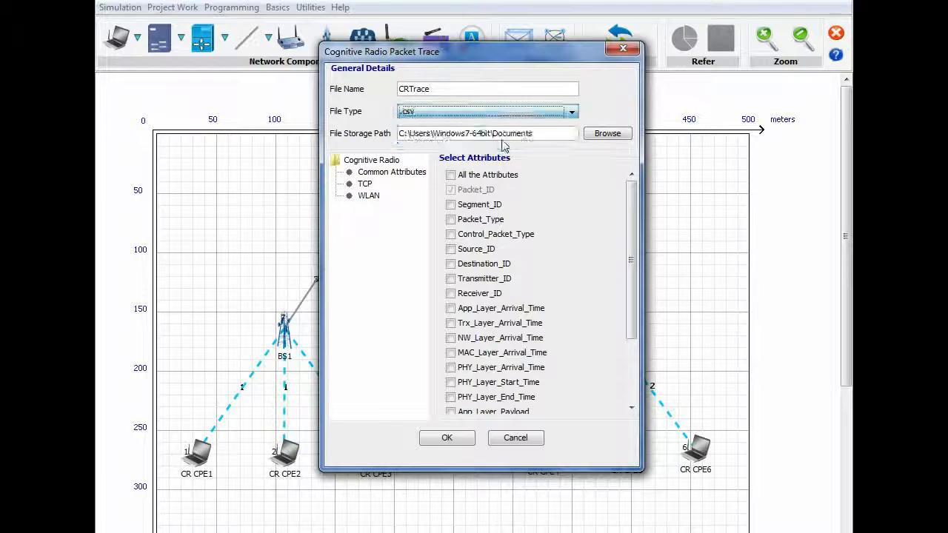
{"action": "left_click", "coordinate": [450, 175]}
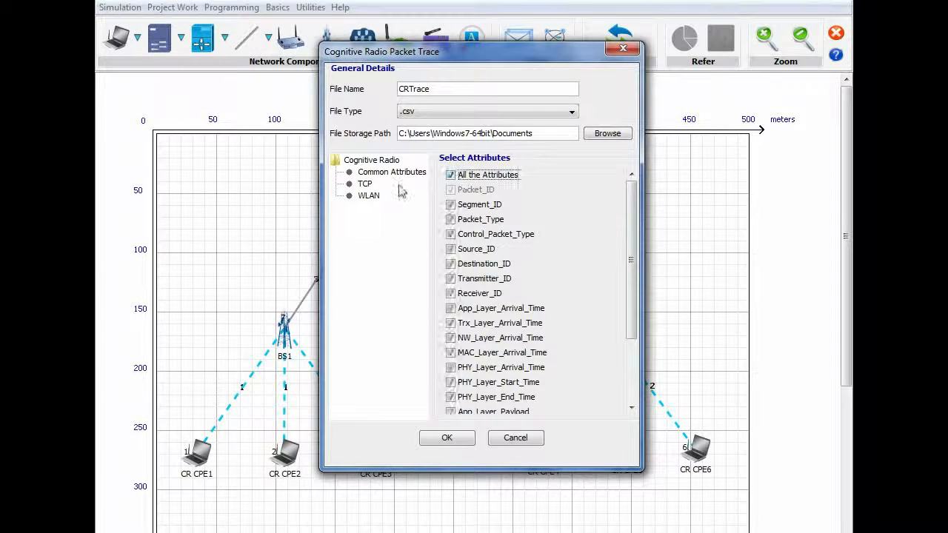
{"action": "left_click", "coordinate": [366, 184]}
{"action": "left_click", "coordinate": [369, 195]}
{"action": "left_click", "coordinate": [450, 176]}
{"action": "left_click", "coordinate": [447, 437]}
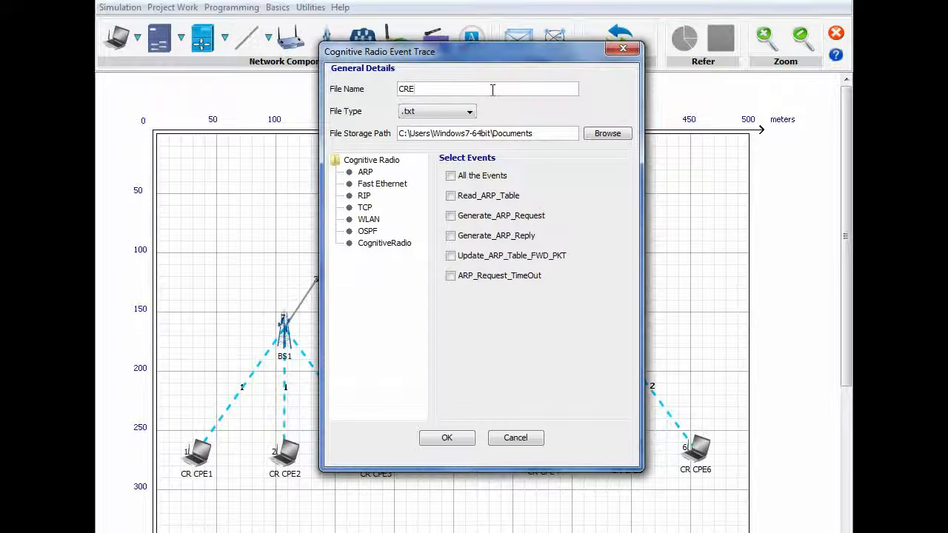
Step: Name the event trace CREvents as .csv and include all Fast Ethernet, RIP and TCP events
{"action": "type", "text": "s"}
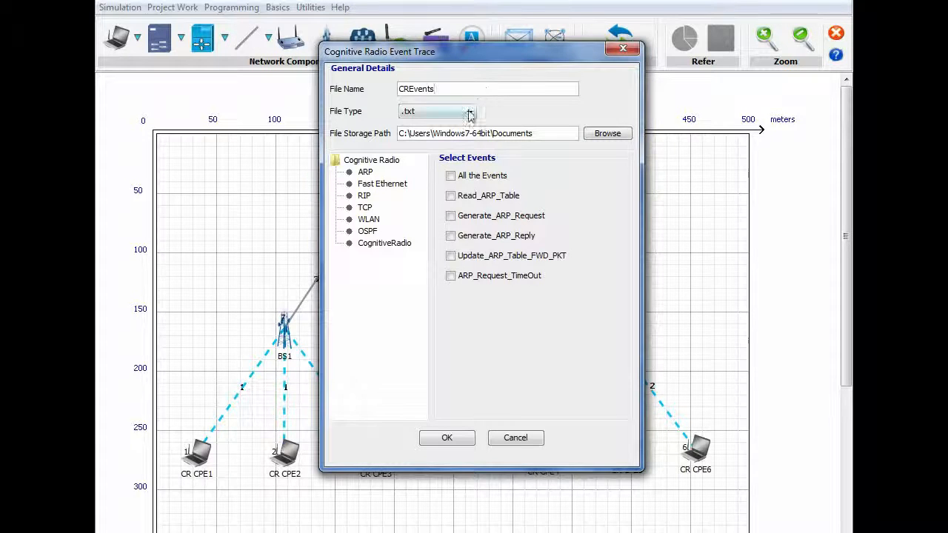
{"action": "left_click", "coordinate": [469, 112]}
{"action": "left_click", "coordinate": [461, 140]}
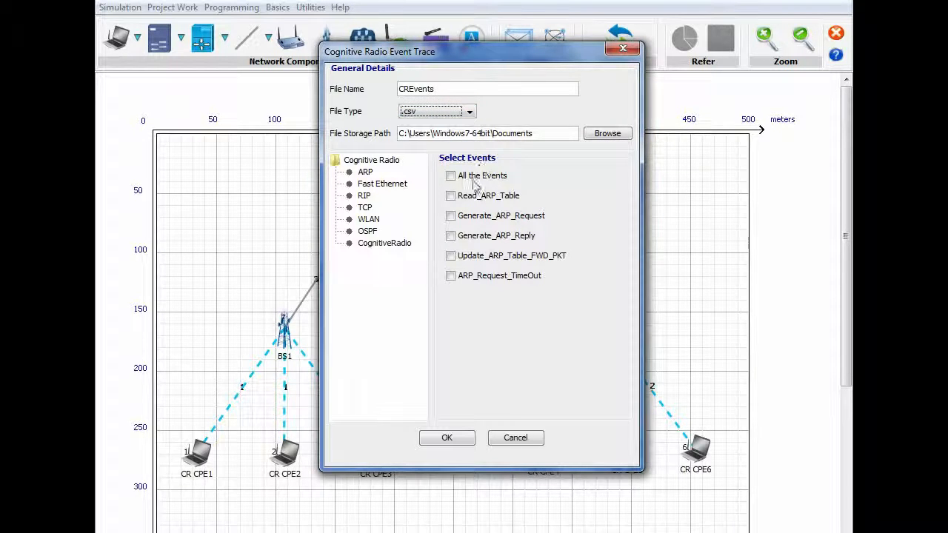
{"action": "left_click", "coordinate": [407, 184]}
{"action": "left_click", "coordinate": [483, 178]}
{"action": "left_click", "coordinate": [364, 195]}
{"action": "left_click", "coordinate": [451, 175]}
{"action": "left_click", "coordinate": [365, 207]}
{"action": "left_click", "coordinate": [455, 179]}
Step: Include all WLAN, OSPF and CognitiveRadio events and confirm the event trace
{"action": "left_click", "coordinate": [369, 220]}
{"action": "left_click", "coordinate": [450, 176]}
{"action": "left_click", "coordinate": [368, 231]}
{"action": "left_click", "coordinate": [451, 175]}
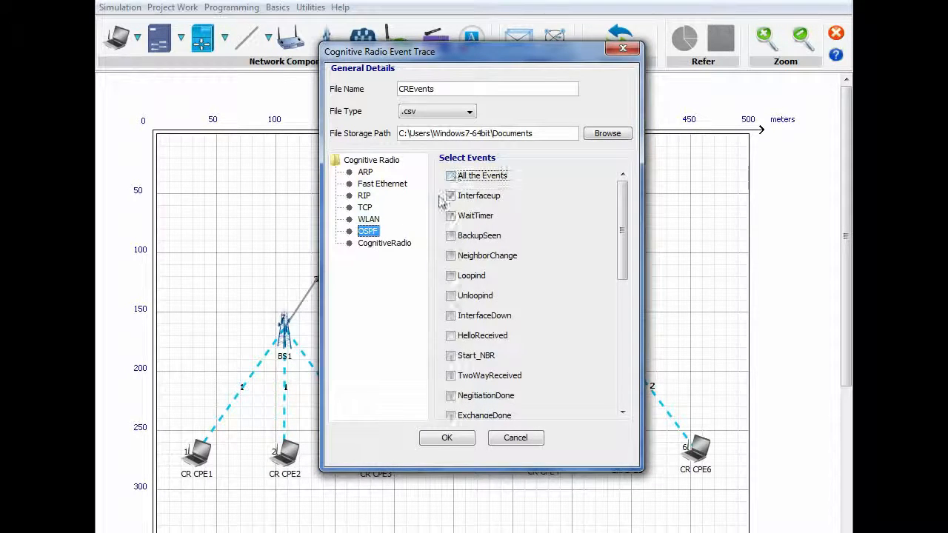
{"action": "left_click", "coordinate": [385, 243]}
{"action": "left_click", "coordinate": [451, 176]}
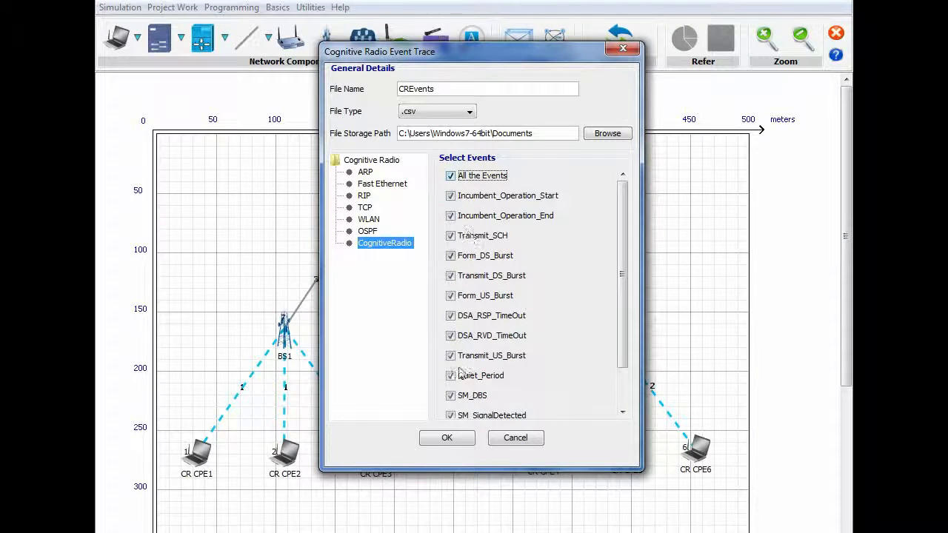
{"action": "left_click", "coordinate": [448, 438]}
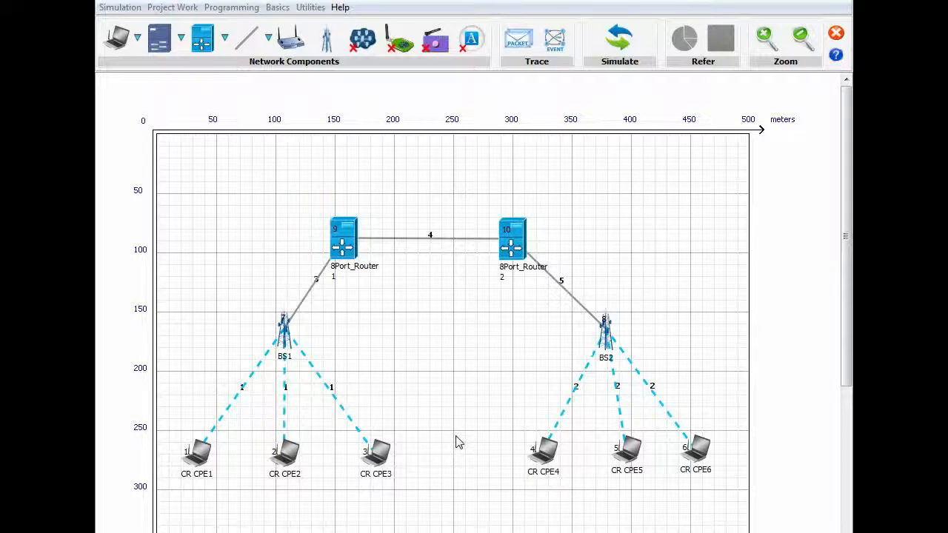
Step: Keep 10 s simulation time, name the experiment CognitiveRadio, record animation, and run it
{"action": "left_click", "coordinate": [619, 41]}
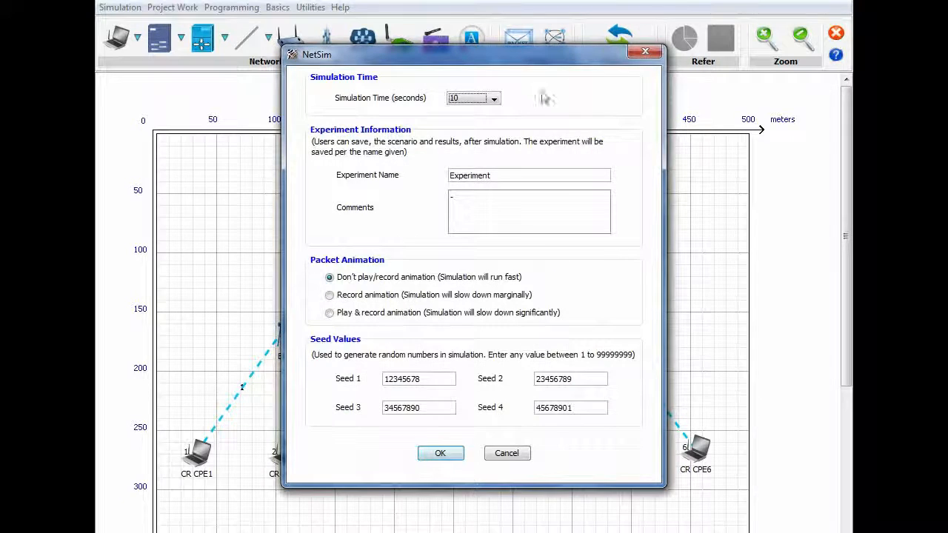
{"action": "left_click", "coordinate": [495, 100]}
{"action": "mouse_move", "coordinate": [495, 122]}
{"action": "left_mouse_down"}
{"action": "mouse_move", "coordinate": [495, 171]}
{"action": "mouse_move", "coordinate": [495, 132]}
{"action": "mouse_move", "coordinate": [482, 123]}
{"action": "left_mouse_up"}
{"action": "left_click", "coordinate": [479, 112]}
{"action": "double_click", "coordinate": [496, 176]}
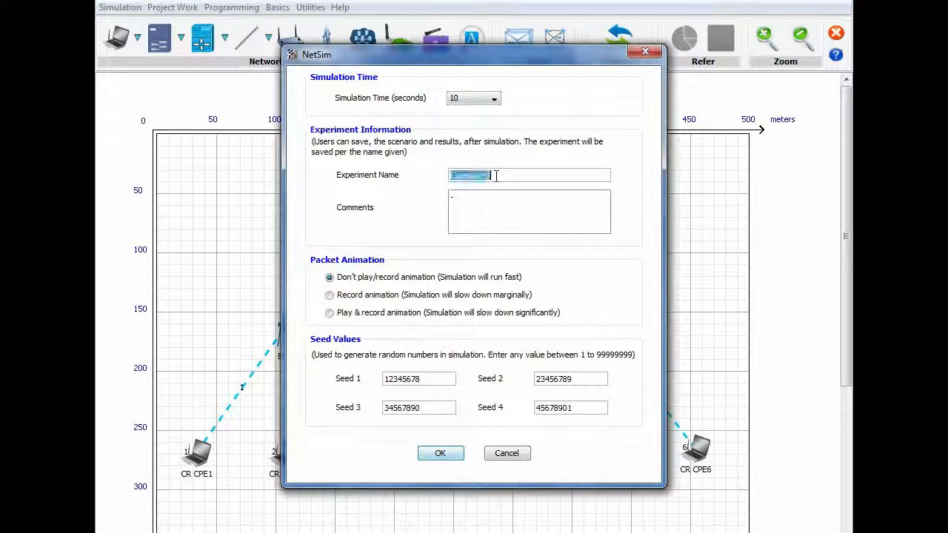
{"action": "type", "text": "C"}
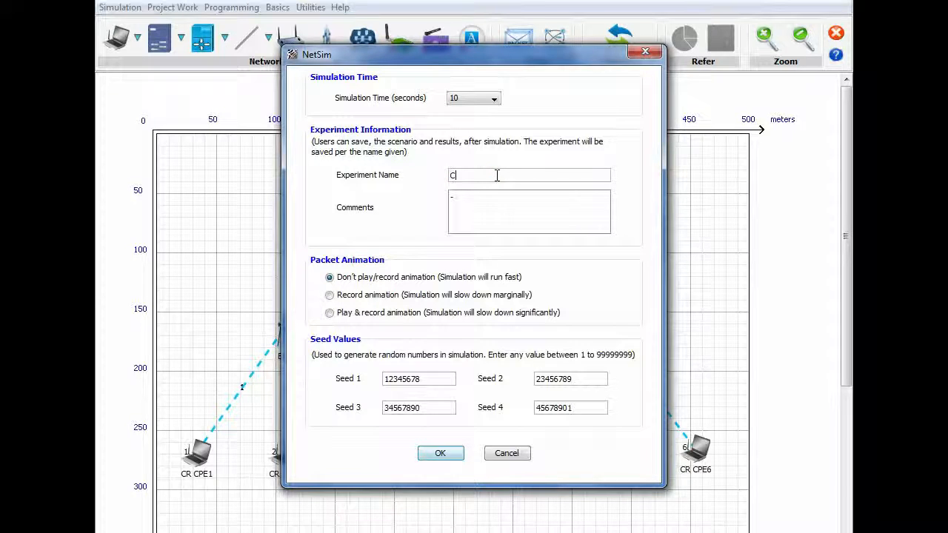
{"action": "type", "text": "ognitiveRadio"}
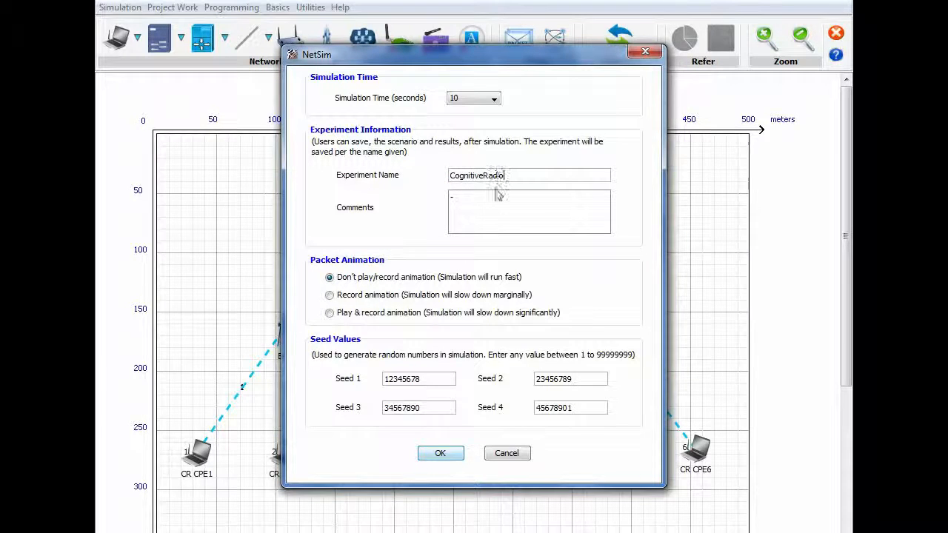
{"action": "left_click", "coordinate": [454, 296]}
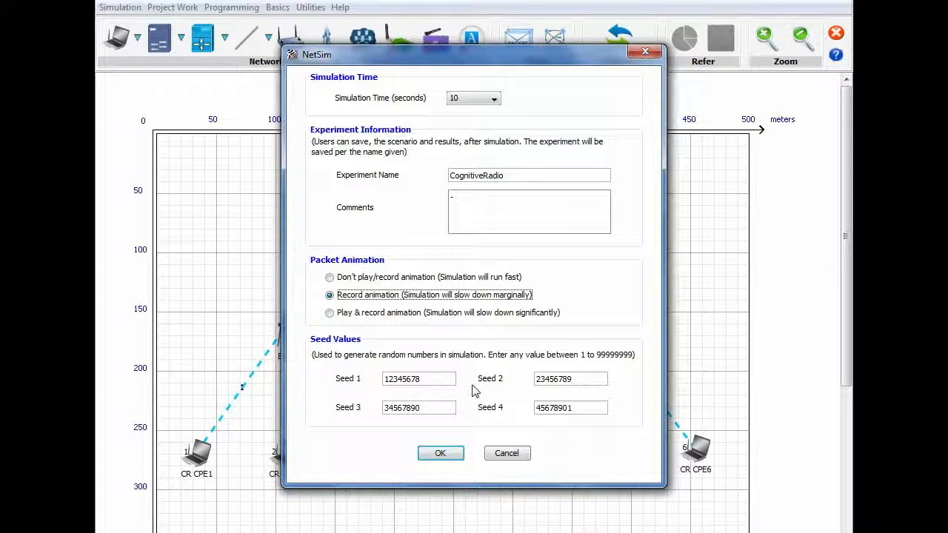
{"action": "left_click", "coordinate": [440, 453]}
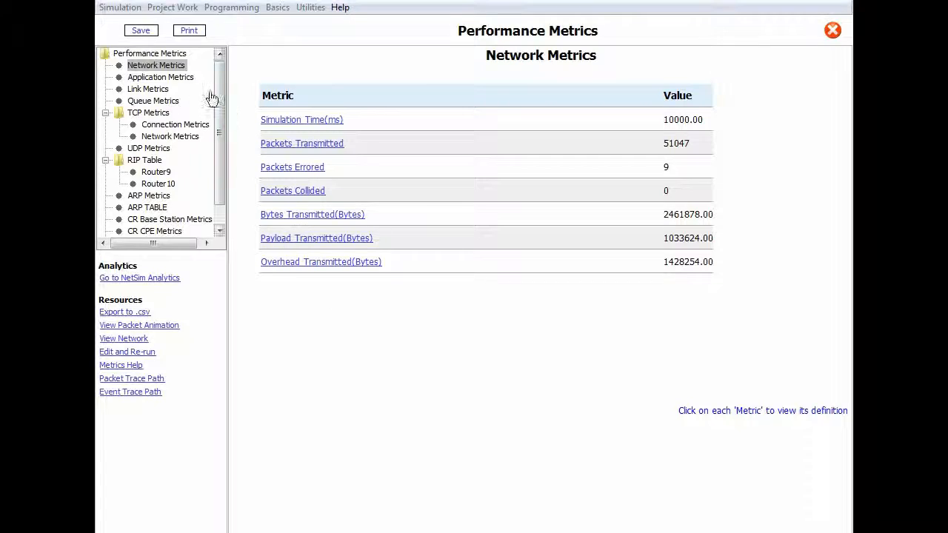
Step: Step through Application, Link, Queue, Connection, ARP and CR Base Station, CPE, Incumbent and Channel metrics
{"action": "left_click", "coordinate": [190, 78]}
{"action": "left_click", "coordinate": [164, 90]}
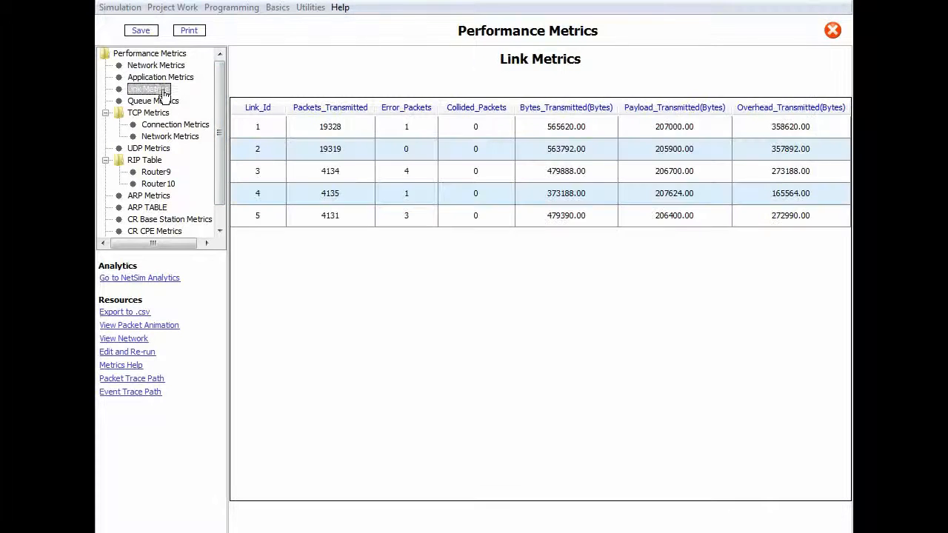
{"action": "left_click", "coordinate": [168, 102]}
{"action": "left_click", "coordinate": [176, 124]}
{"action": "scroll", "coordinate": [165, 163], "scroll_direction": "down", "scroll_amount": 1}
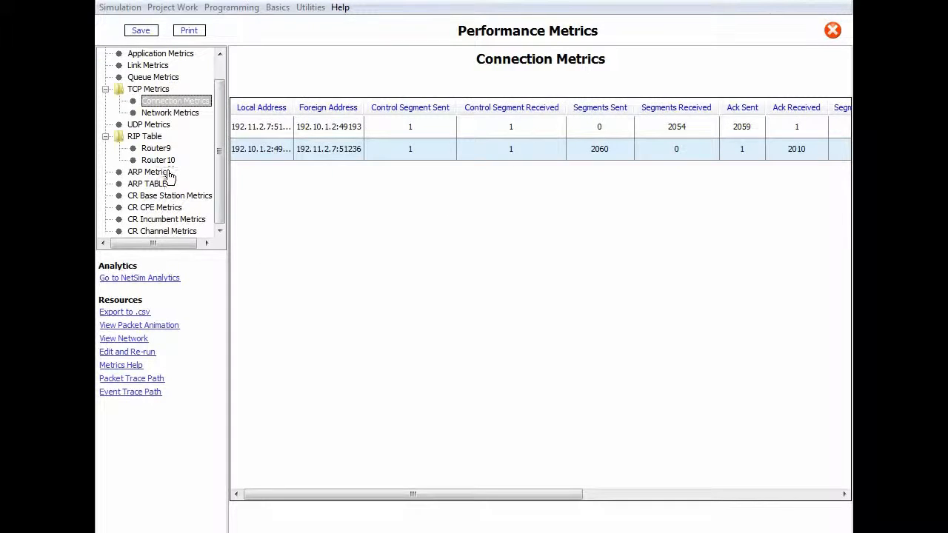
{"action": "left_click", "coordinate": [164, 173]}
{"action": "left_click", "coordinate": [165, 197]}
{"action": "left_click", "coordinate": [163, 209]}
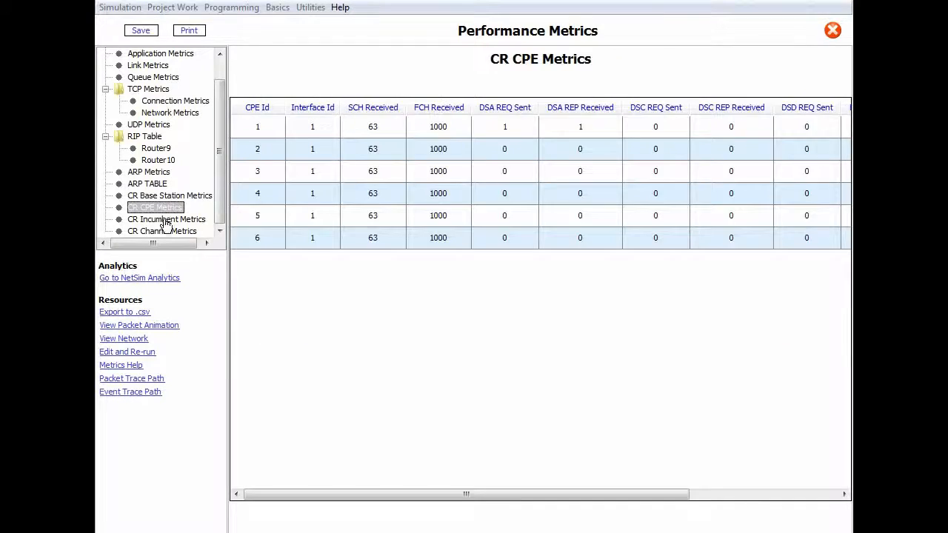
{"action": "left_click", "coordinate": [166, 221]}
{"action": "left_click", "coordinate": [168, 235]}
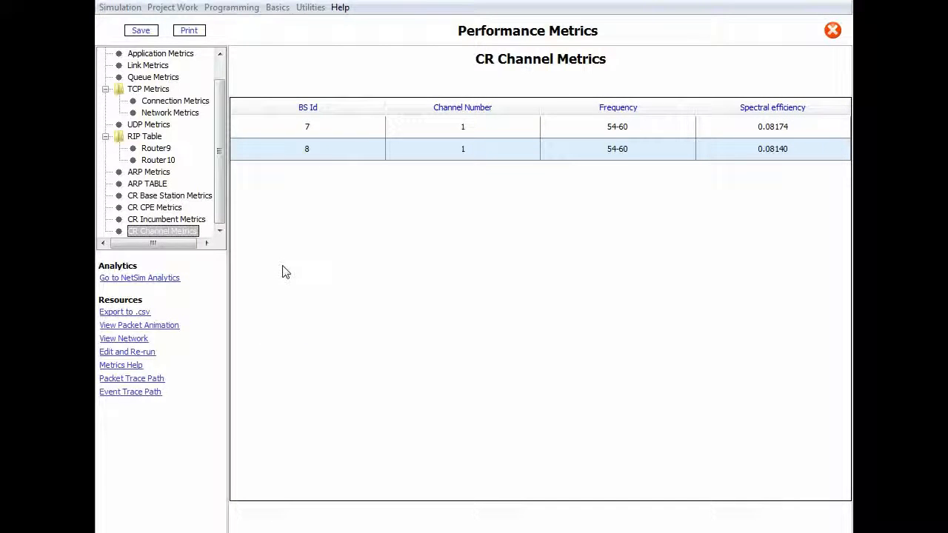
Step: Play the recorded packet animation and lower its animation speed
{"action": "left_click", "coordinate": [175, 327]}
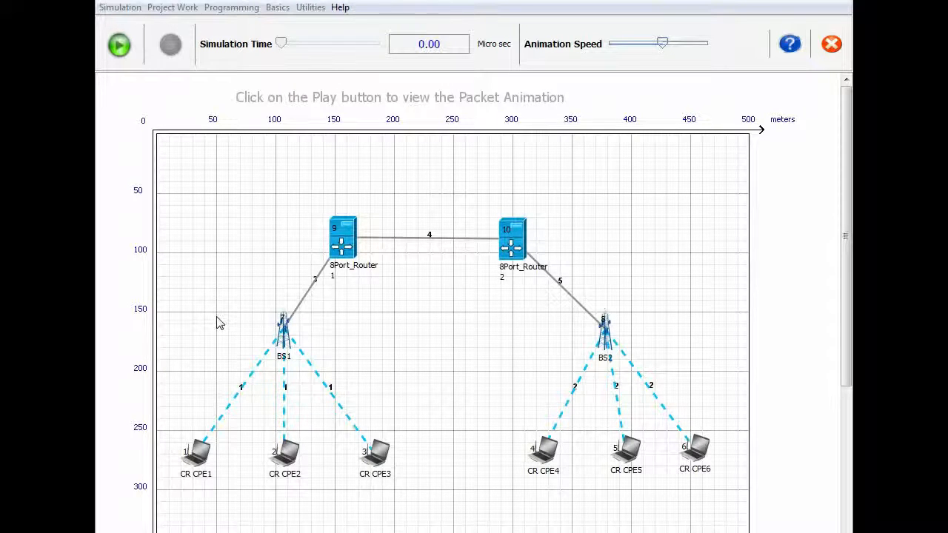
{"action": "left_click", "coordinate": [121, 49]}
{"action": "left_click", "coordinate": [626, 44]}
{"action": "left_click_drag", "start_coordinate": [626, 48], "coordinate": [620, 45]}
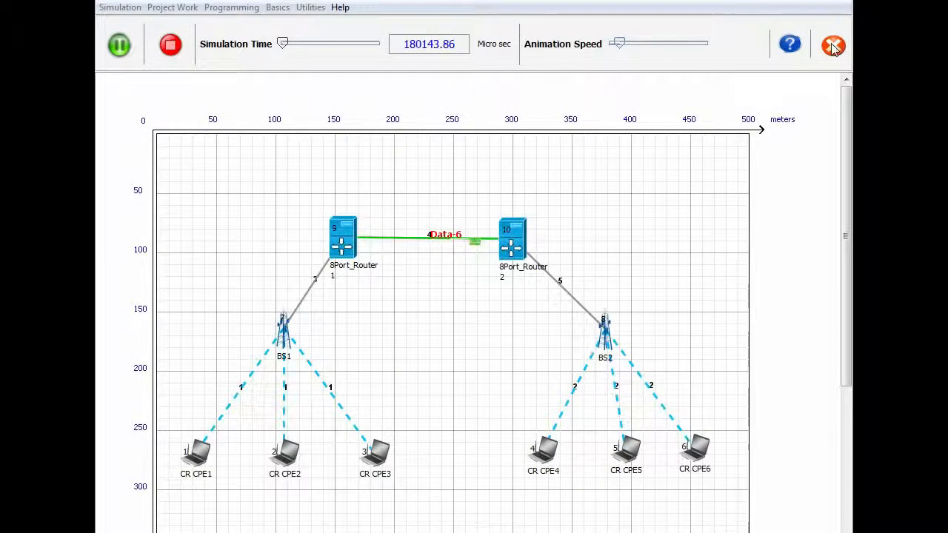
Step: Close the animation and open the packet trace CRTrace.csv in Excel
{"action": "left_click", "coordinate": [831, 44]}
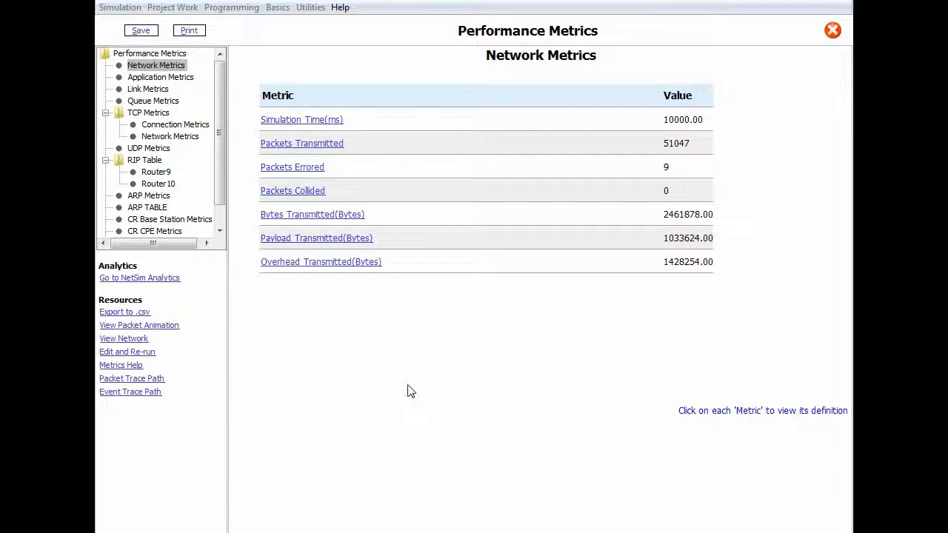
{"action": "left_click", "coordinate": [138, 379]}
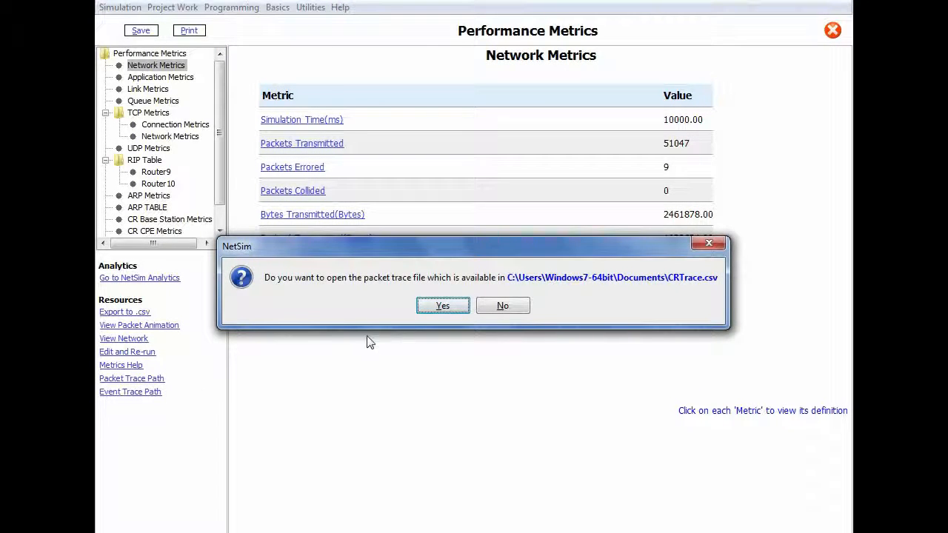
{"action": "left_click", "coordinate": [442, 306]}
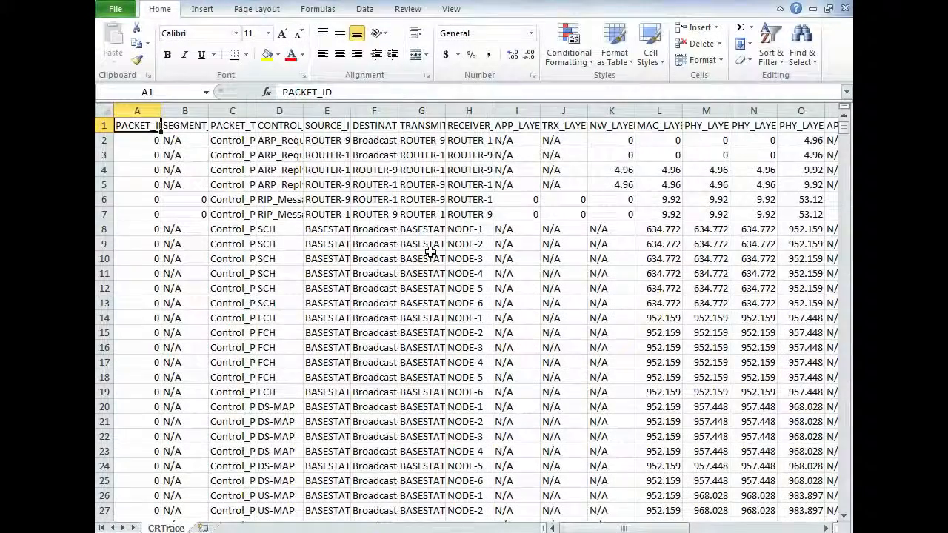
{"action": "scroll", "coordinate": [430, 253], "scroll_direction": "down", "scroll_amount": 20}
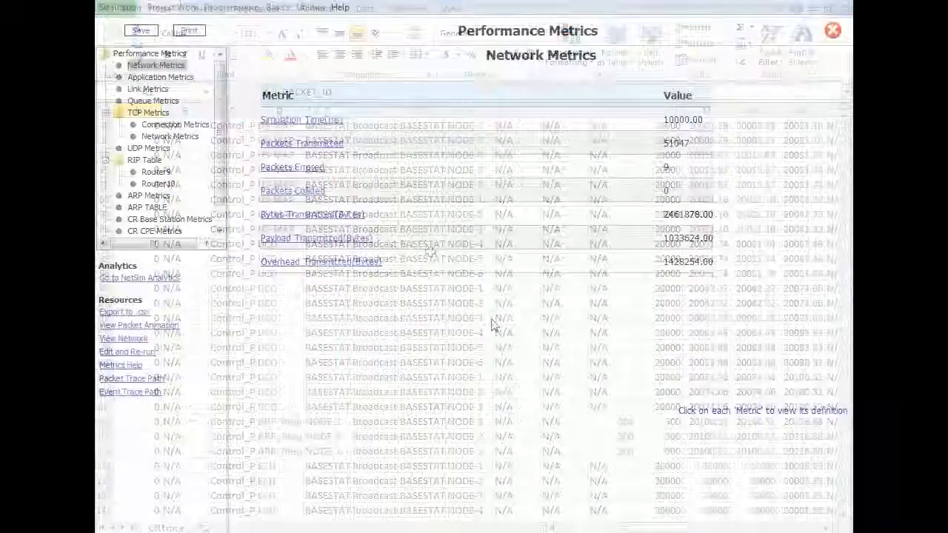
Step: Open the event trace CREvents.csv in Excel and scroll through its events
{"action": "left_click", "coordinate": [154, 392]}
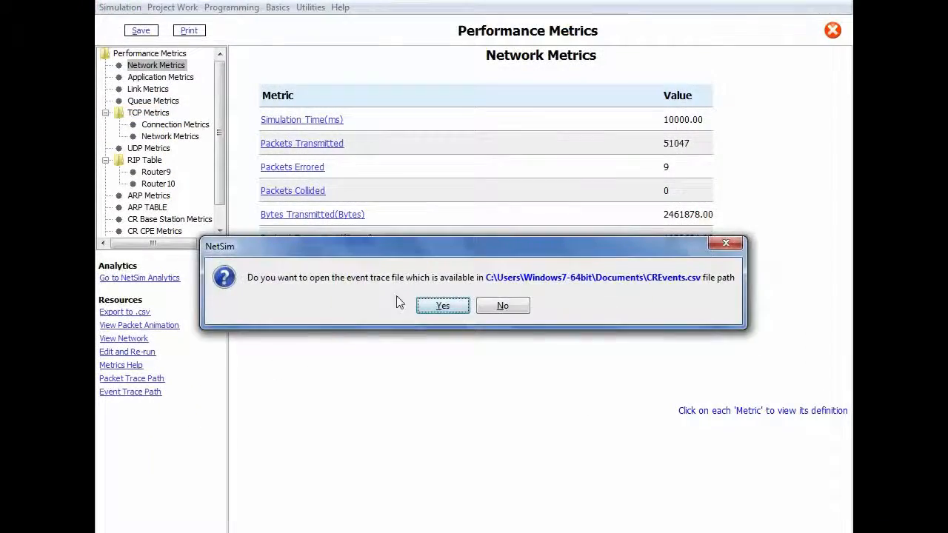
{"action": "left_click", "coordinate": [443, 307]}
{"action": "left_click", "coordinate": [438, 271]}
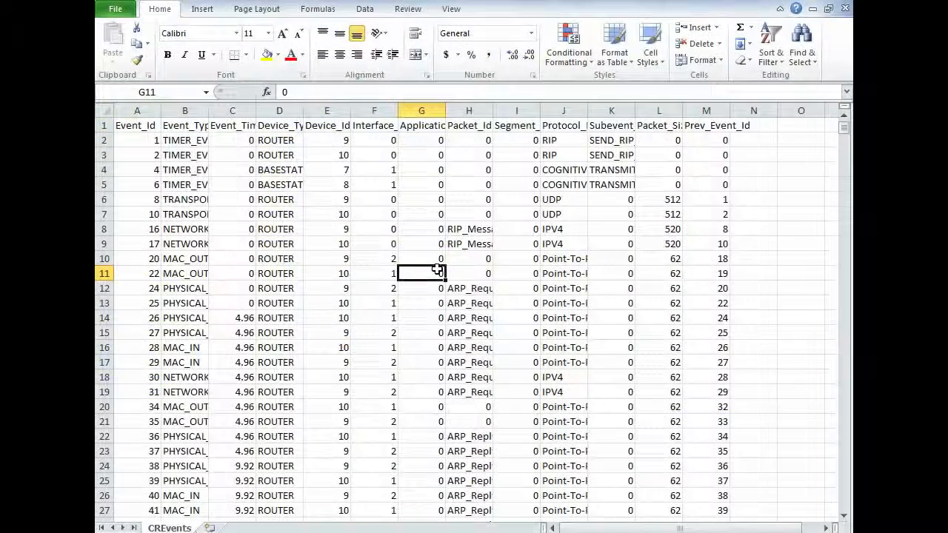
{"action": "scroll", "coordinate": [438, 271], "scroll_direction": "down", "scroll_amount": 20}
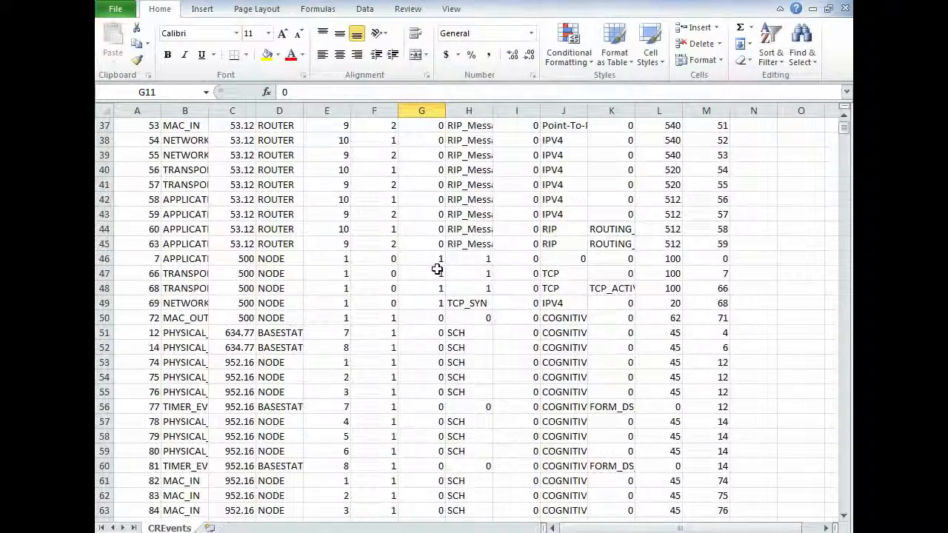